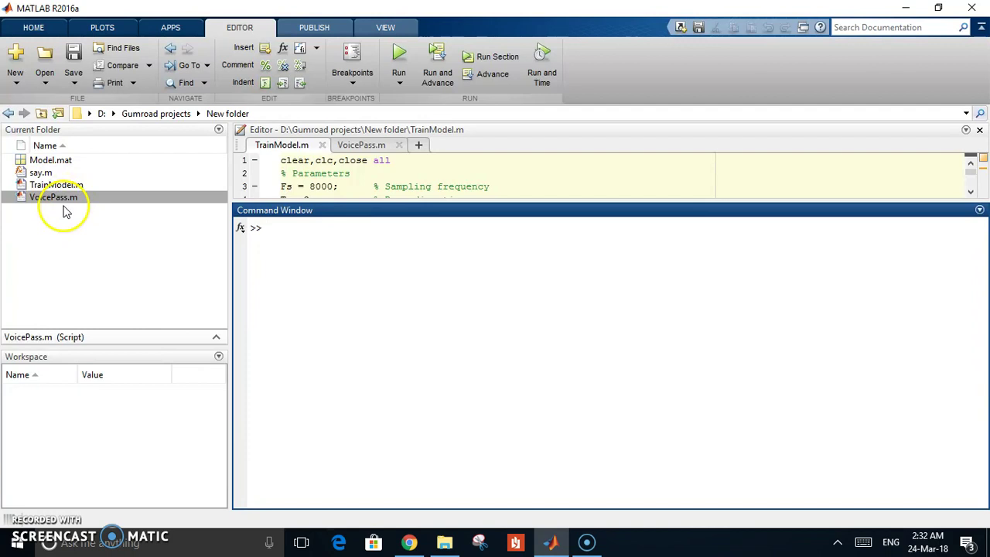
pyautogui.click(323, 302)
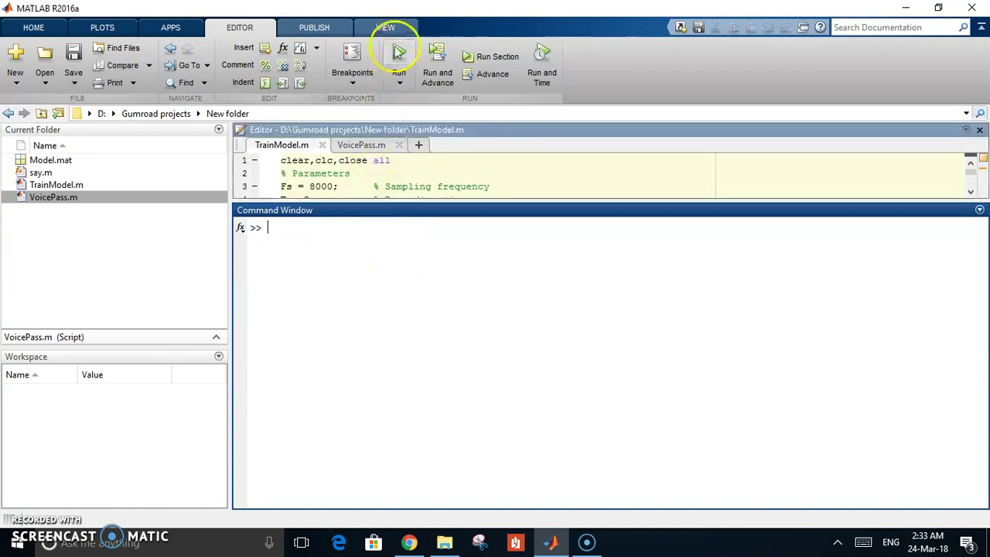
pyautogui.click(393, 288)
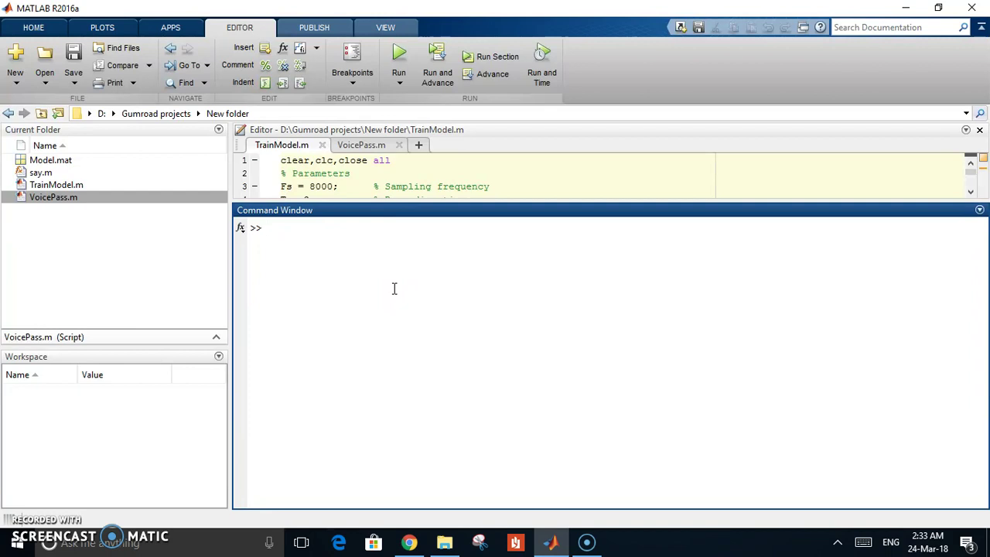
# Step: Run TrainModel.m and record each of the three password letters when prompted
pyautogui.click(401, 54)
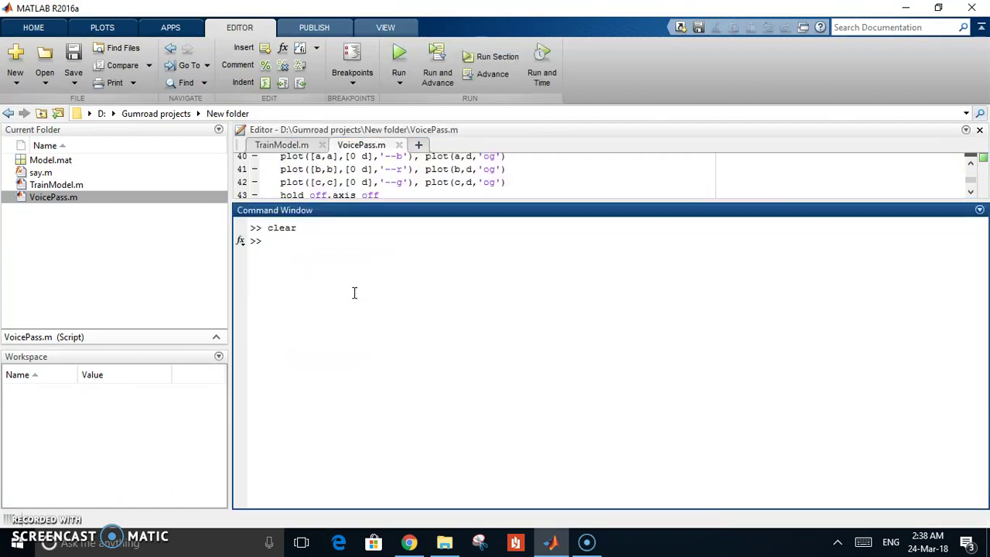
# Step: Clear the workspace and show VoicePass.m scrolled to its first line
pyautogui.click(327, 272)
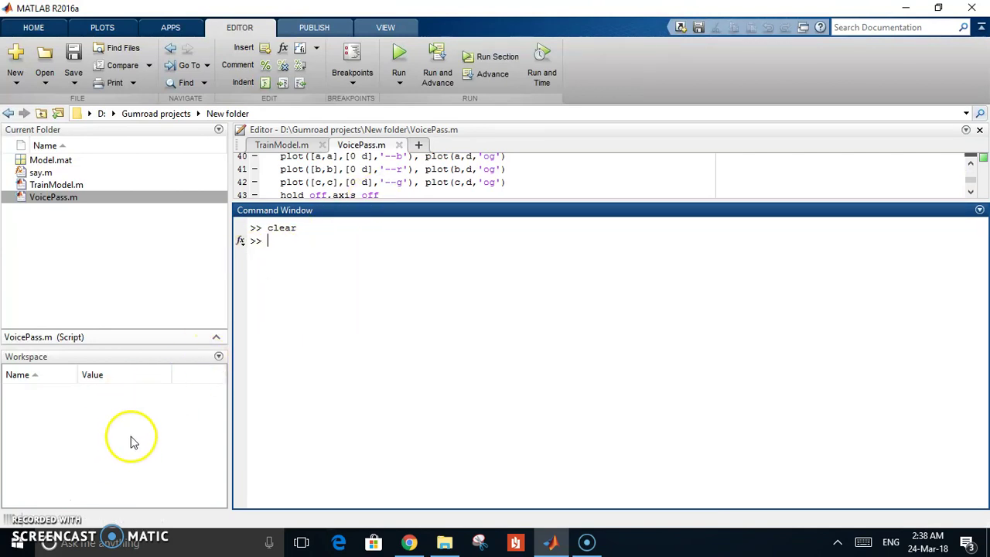
pyautogui.click(297, 243)
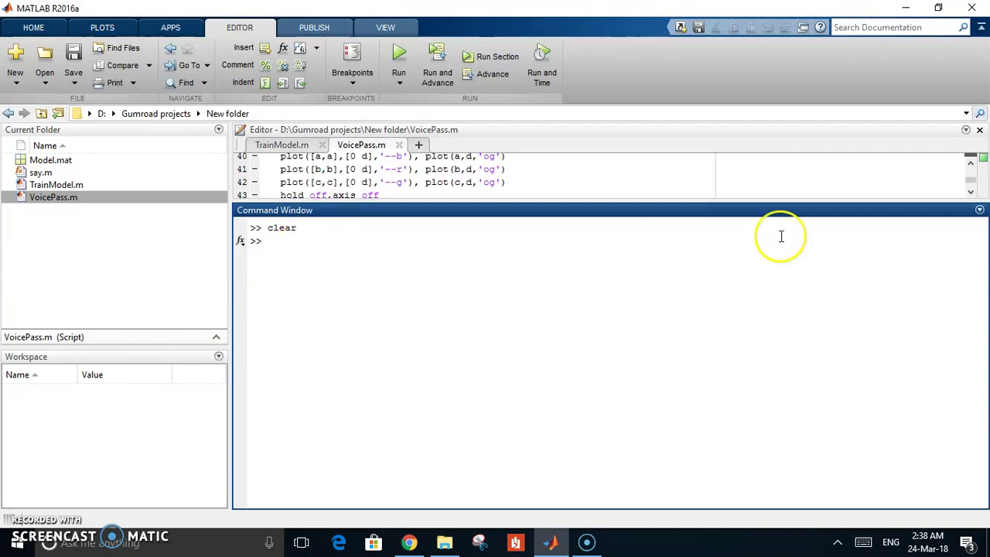
pyautogui.moveTo(974, 184); pyautogui.dragTo(972, 160)
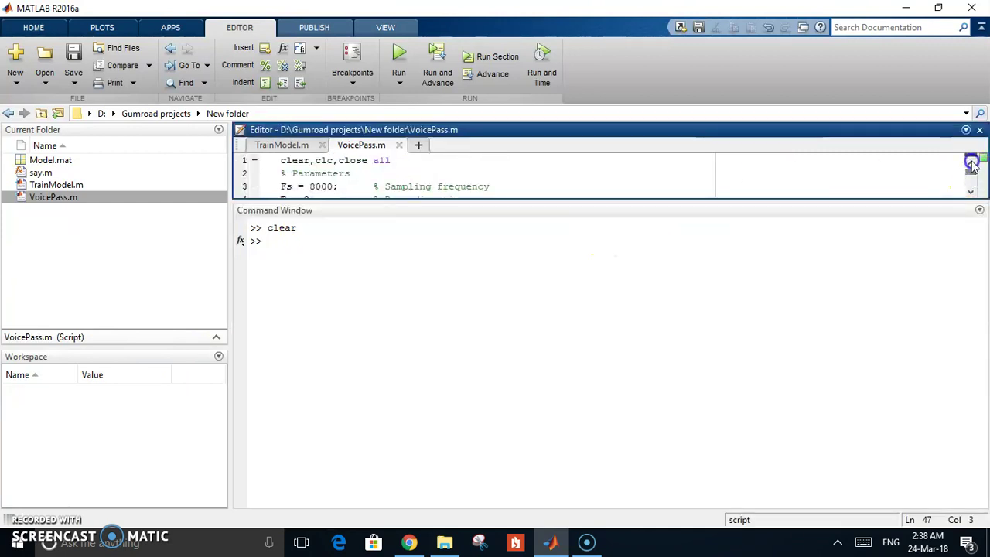
pyautogui.click(313, 240)
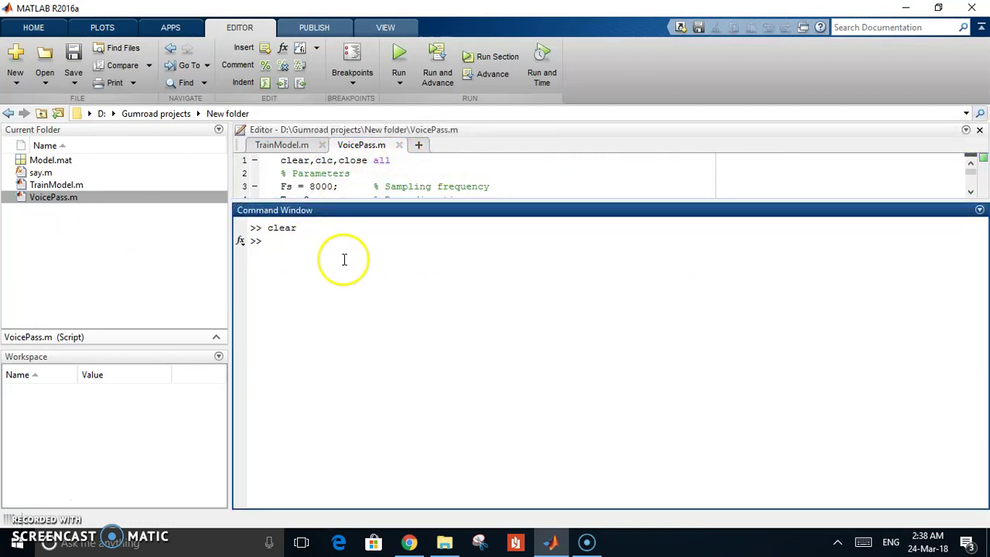
# Step: Run VoicePass.m with the correct spoken letters, get 'Access granted', then close Figure 1
pyautogui.click(399, 52)
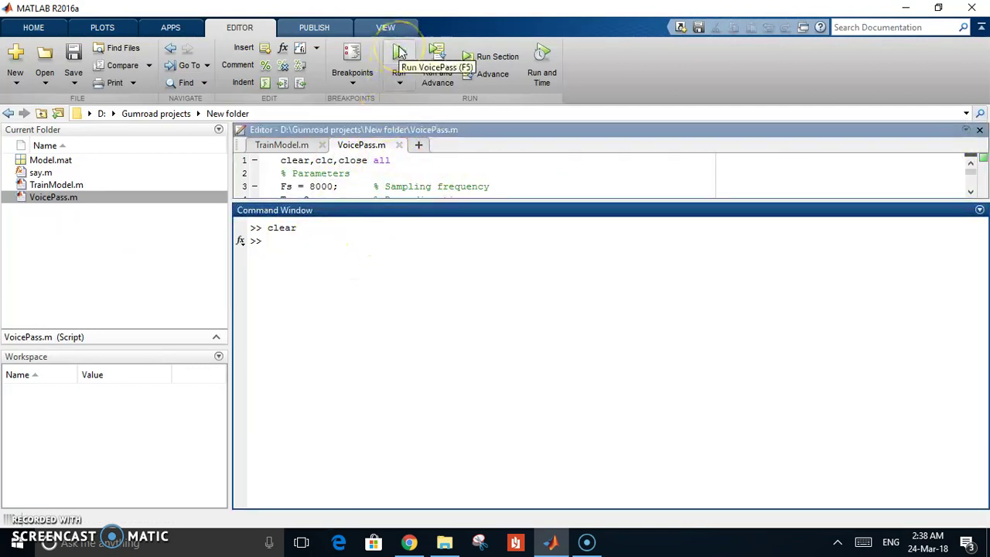
pyautogui.click(399, 51)
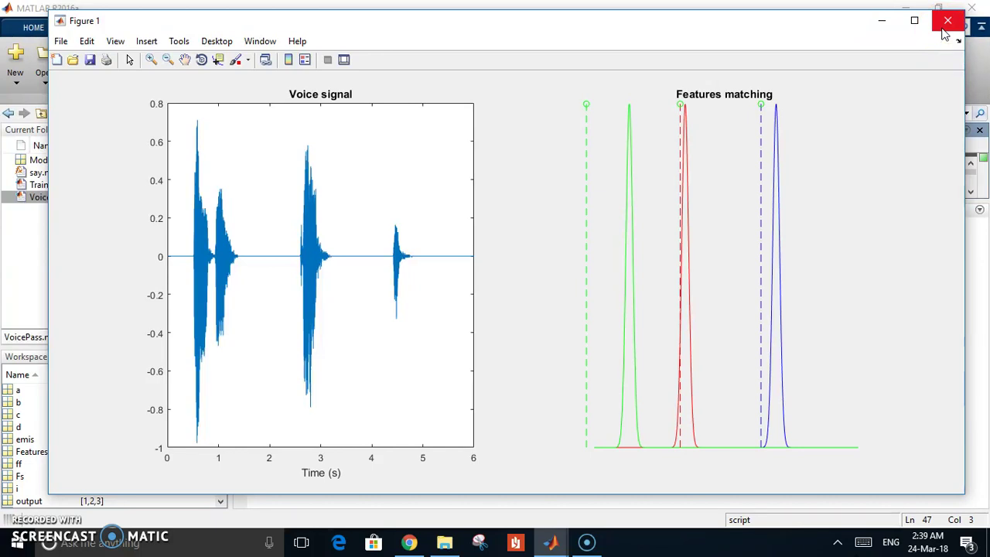
pyautogui.click(943, 30)
# Step: Rerun VoicePass.m with different spoken letters, get 'Access denied', and close Figure 1
pyautogui.click(344, 300)
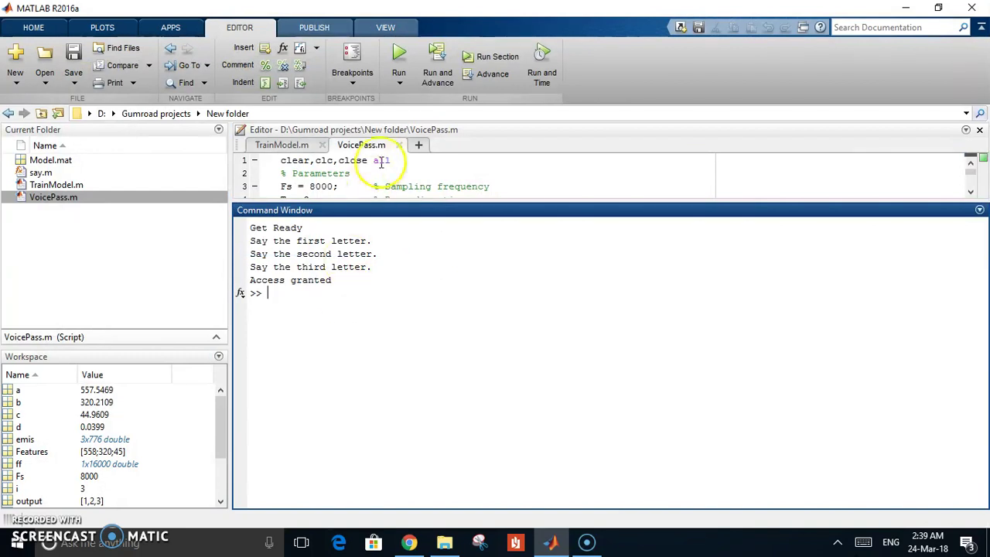
pyautogui.click(400, 56)
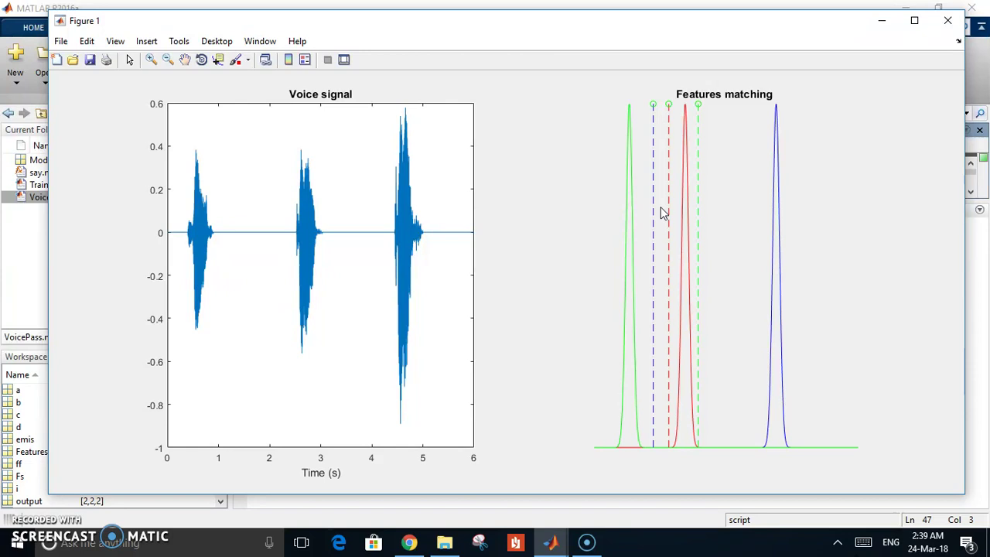
pyautogui.click(947, 21)
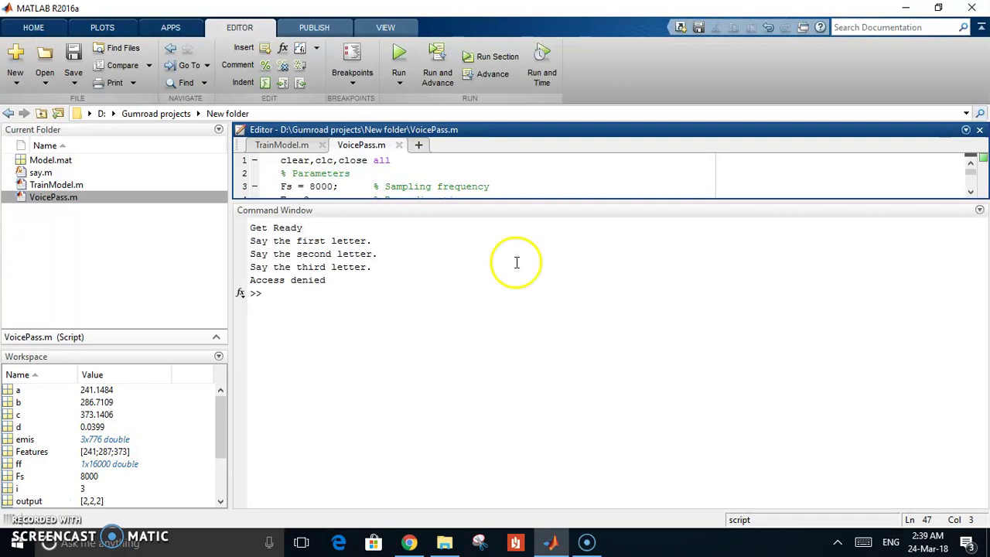
pyautogui.click(480, 264)
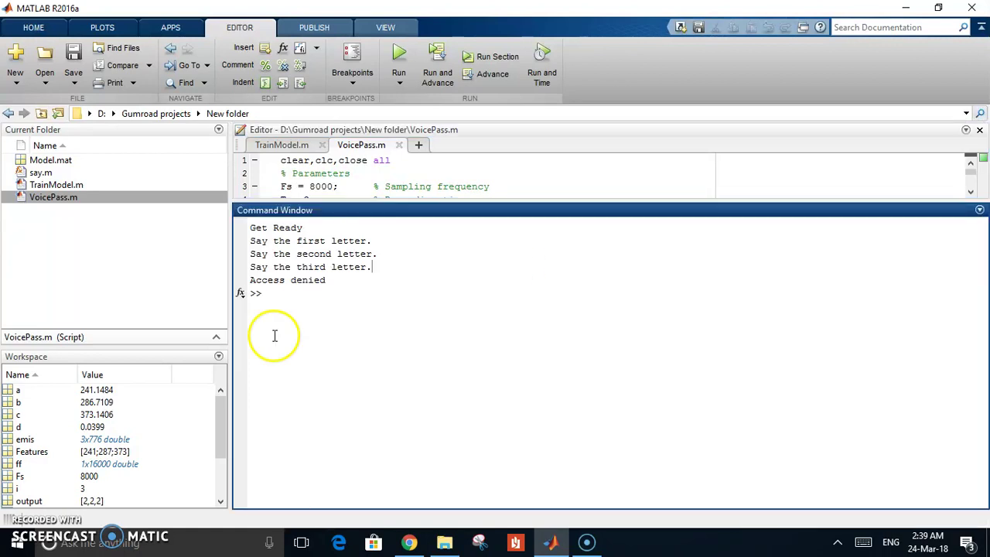